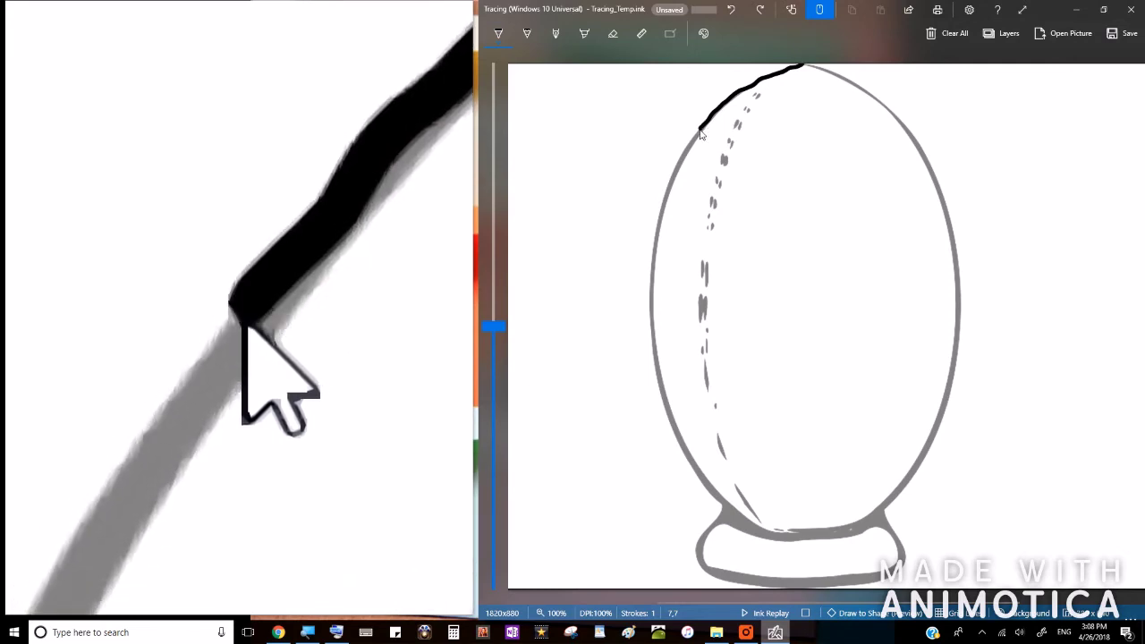
pyautogui.moveTo(696, 141); pyautogui.dragTo(691, 148)
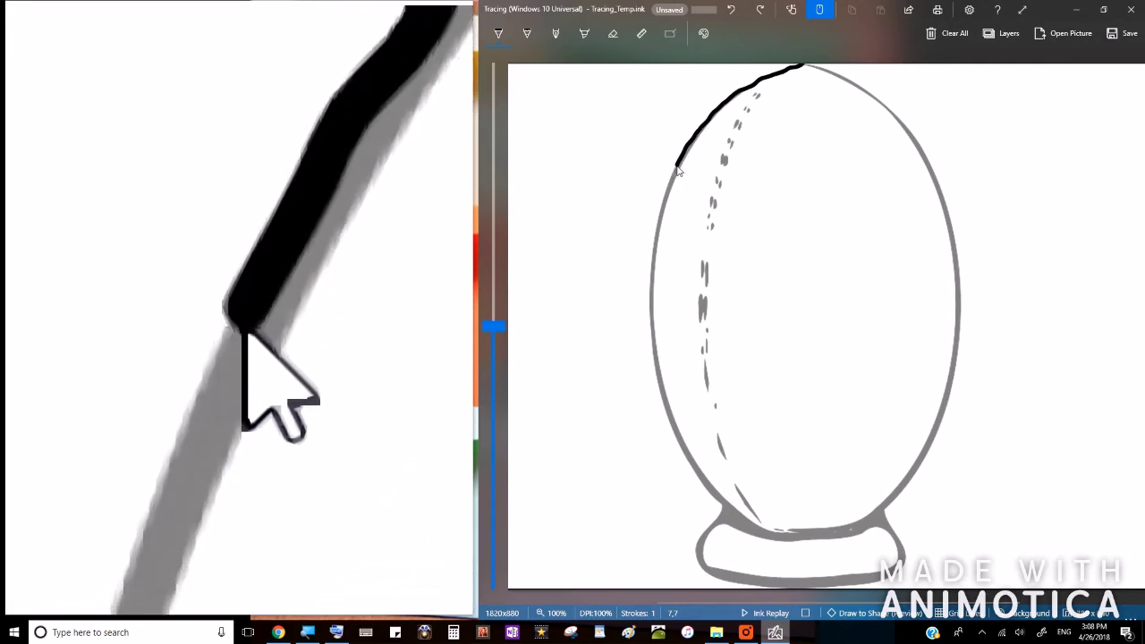
pyautogui.moveTo(679, 172); pyautogui.dragTo(676, 179)
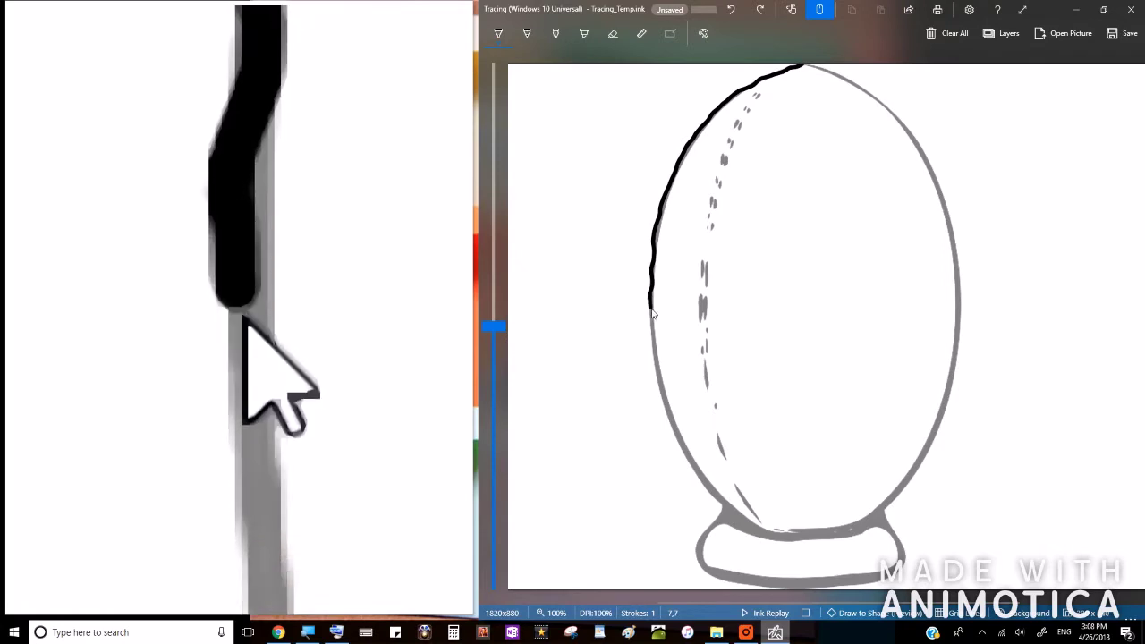
pyautogui.moveTo(654, 334); pyautogui.dragTo(655, 366)
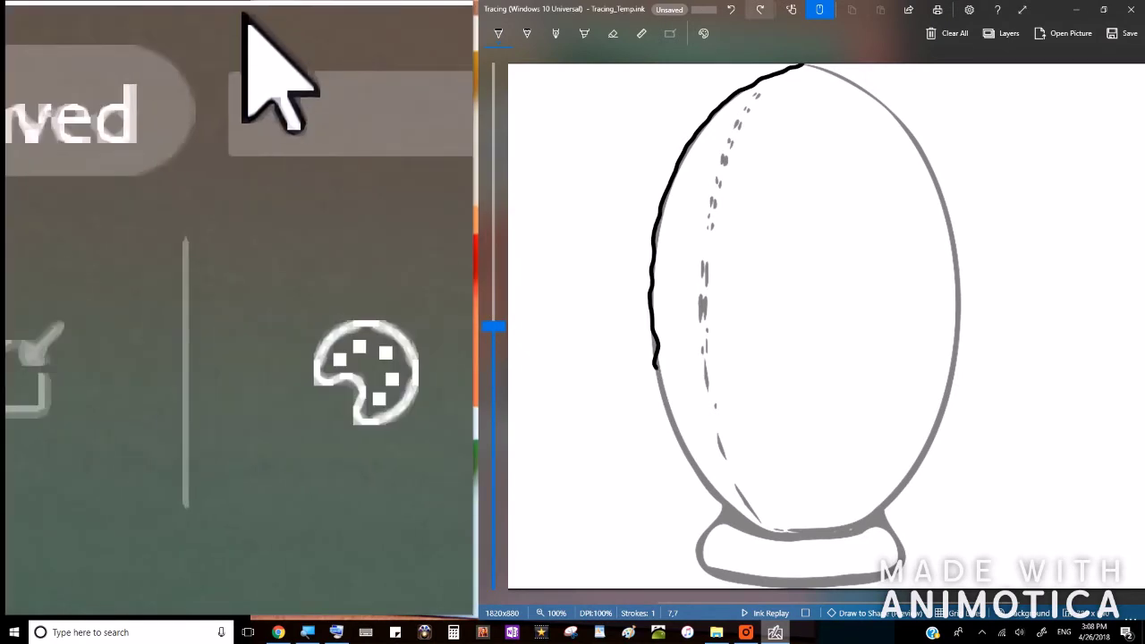
pyautogui.click(731, 11)
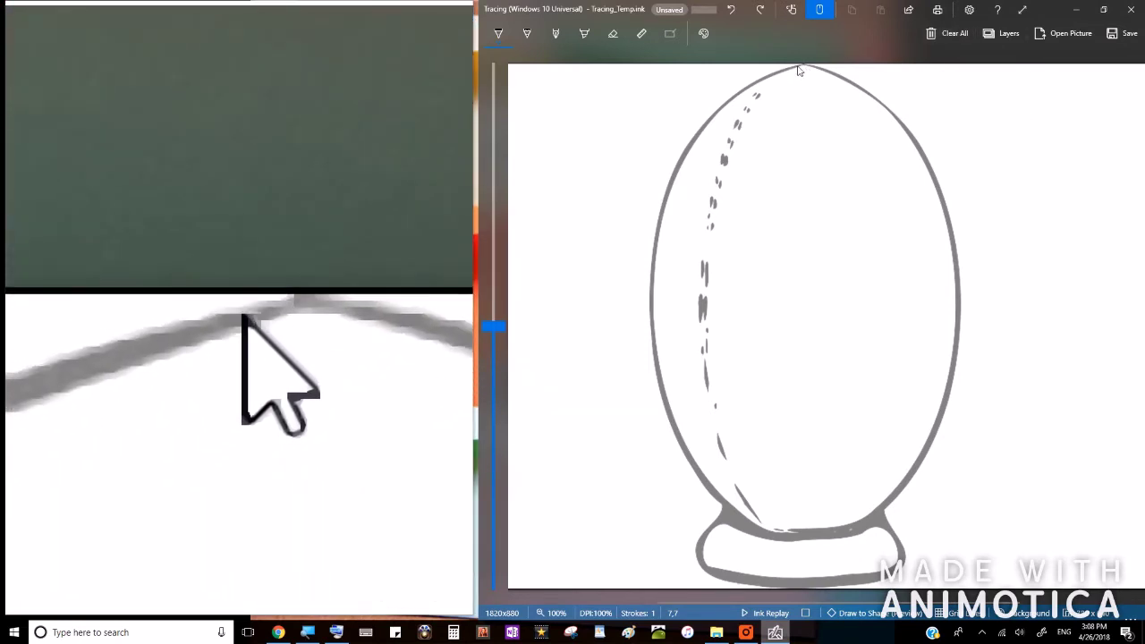
pyautogui.moveTo(803, 69)
pyautogui.mouseDown()
pyautogui.moveTo(744, 87)
pyautogui.moveTo(686, 161)
pyautogui.mouseUp()
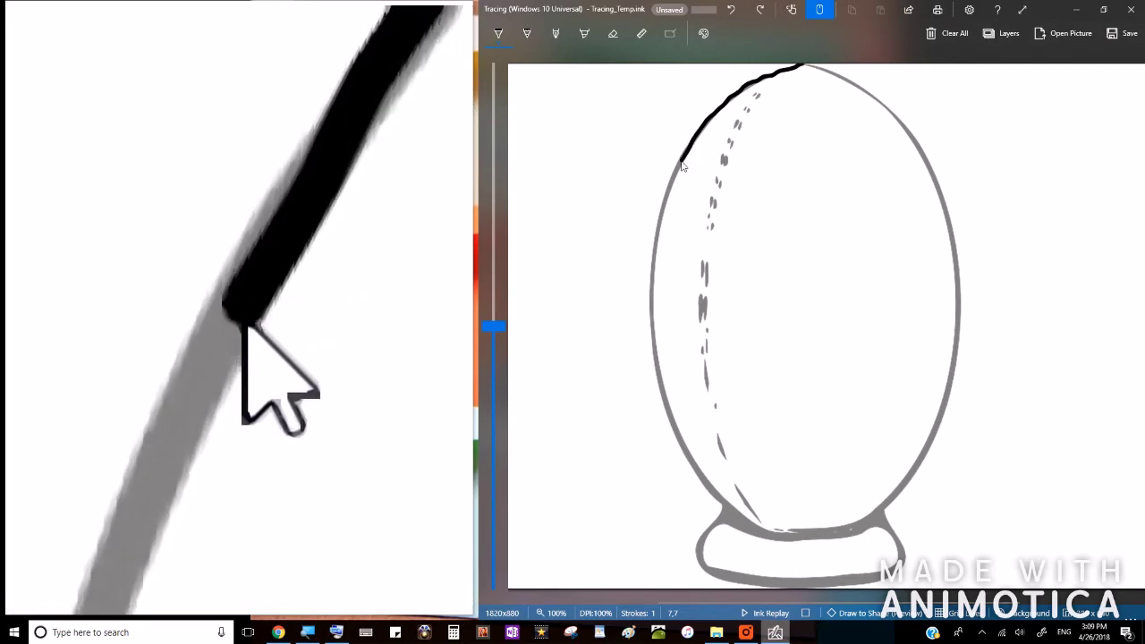
pyautogui.moveTo(674, 185); pyautogui.dragTo(644, 315)
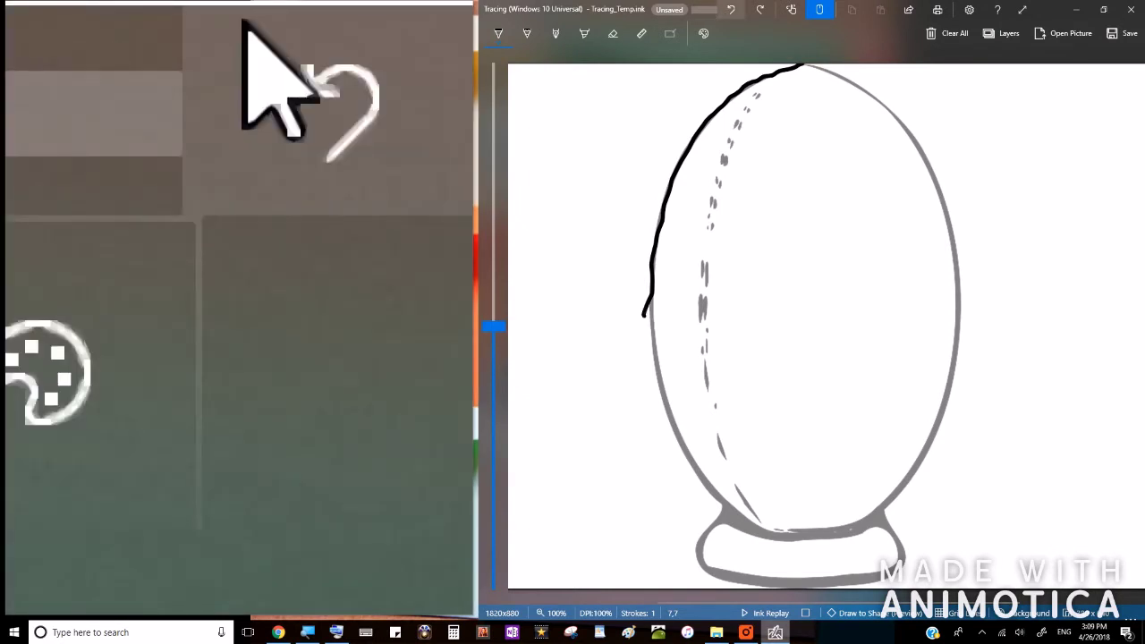
pyautogui.click(730, 9)
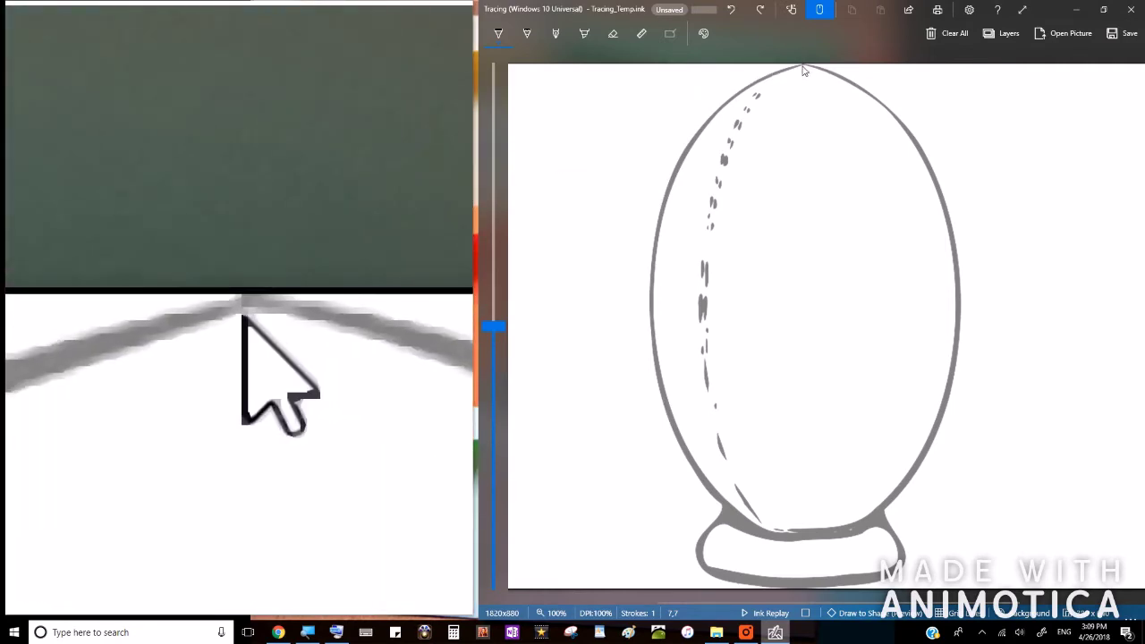
# Trace the whole grey oval outline in black with one continuous pen stroke, starting and ending at its top point
pyautogui.moveTo(802, 69)
pyautogui.mouseDown()
pyautogui.moveTo(737, 96)
pyautogui.moveTo(699, 135)
pyautogui.mouseUp()
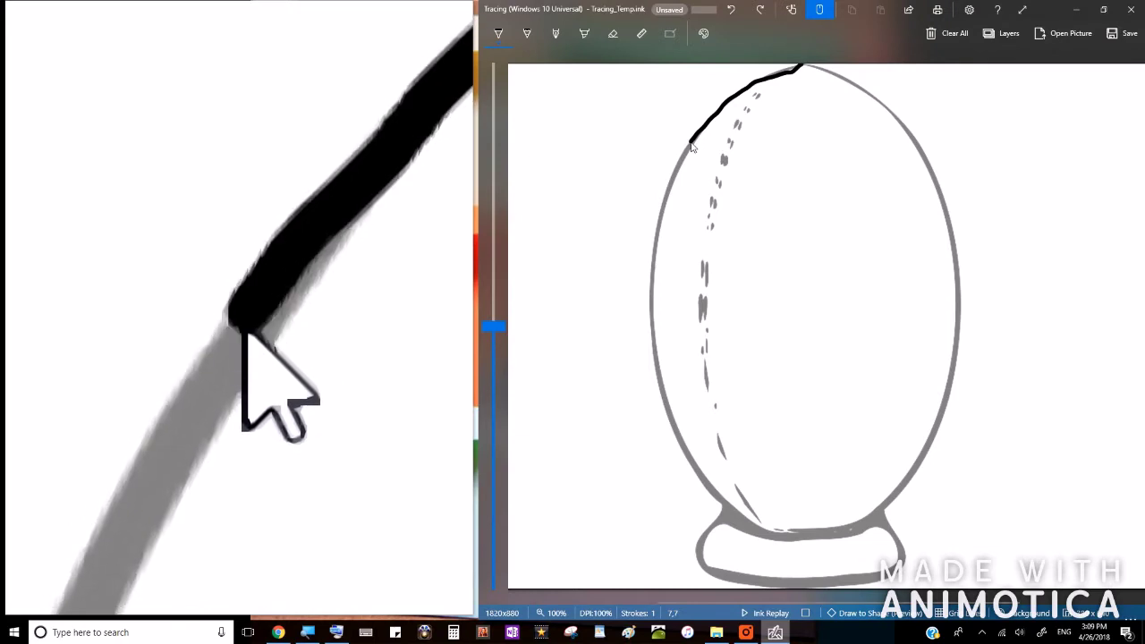
pyautogui.moveTo(685, 156); pyautogui.dragTo(664, 206)
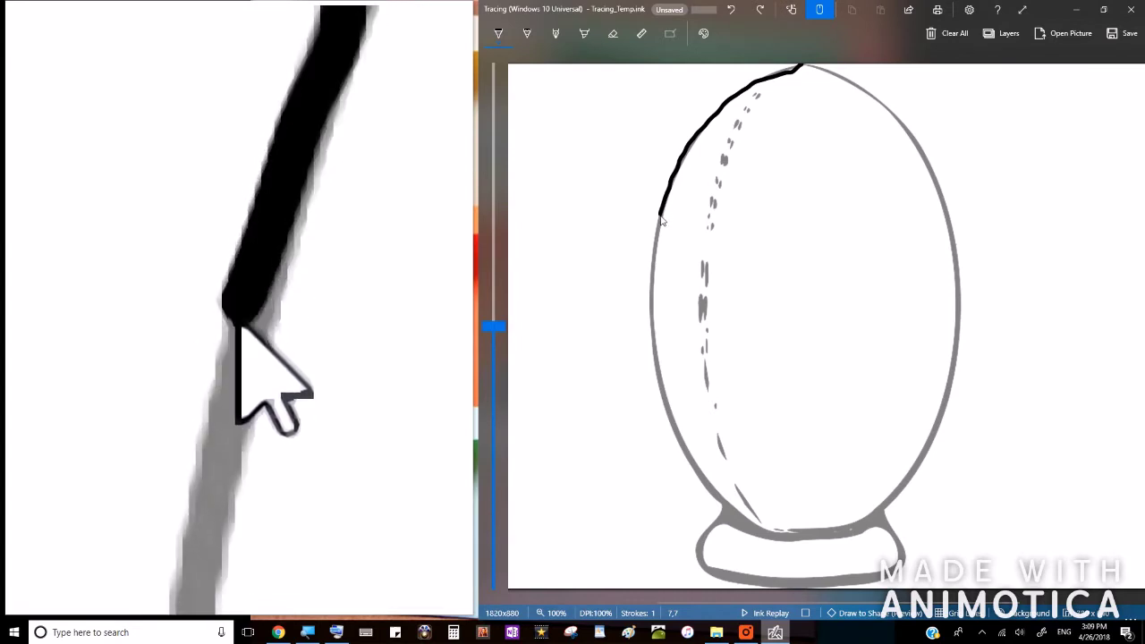
pyautogui.moveTo(656, 234); pyautogui.dragTo(656, 251)
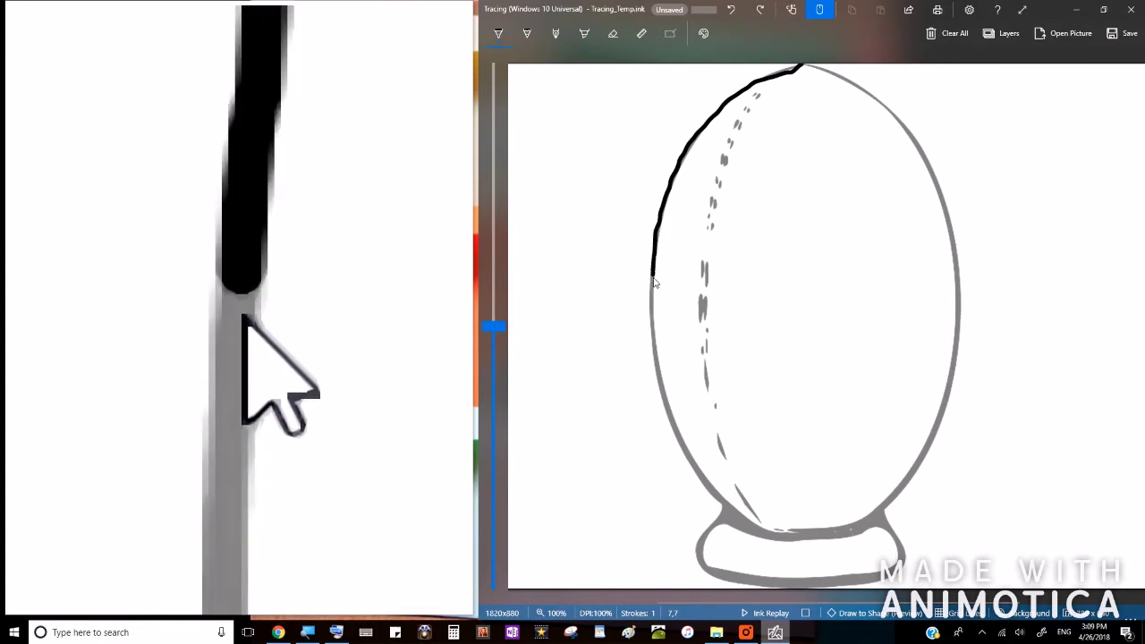
pyautogui.moveTo(654, 299); pyautogui.dragTo(654, 327)
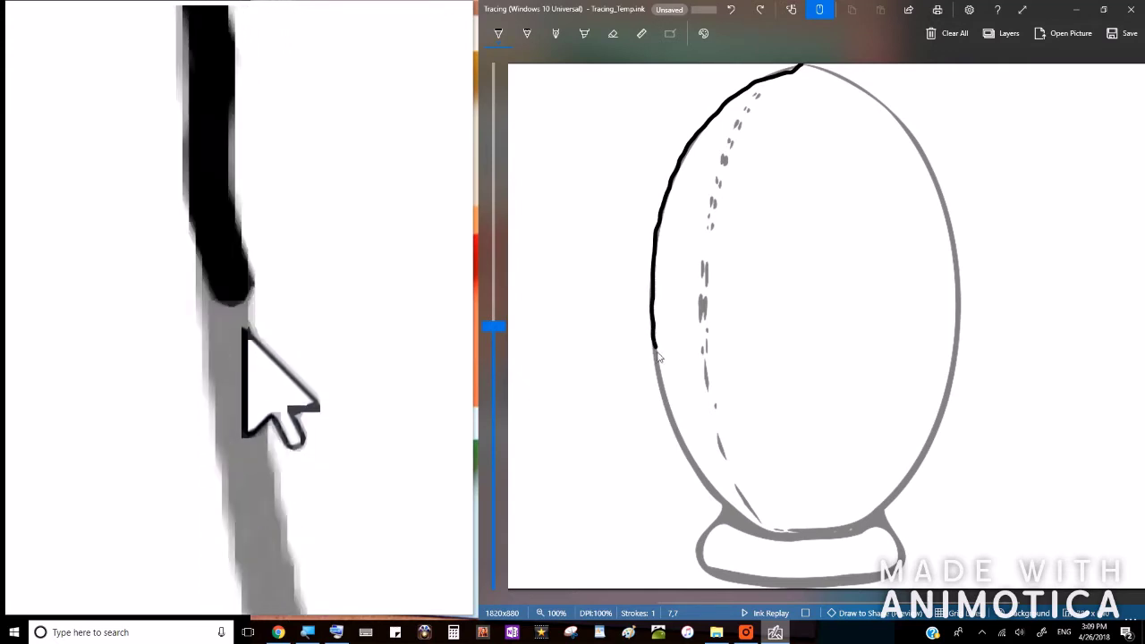
pyautogui.moveTo(659, 365)
pyautogui.mouseDown()
pyautogui.moveTo(689, 457)
pyautogui.moveTo(736, 515)
pyautogui.moveTo(759, 533)
pyautogui.moveTo(817, 534)
pyautogui.mouseUp()
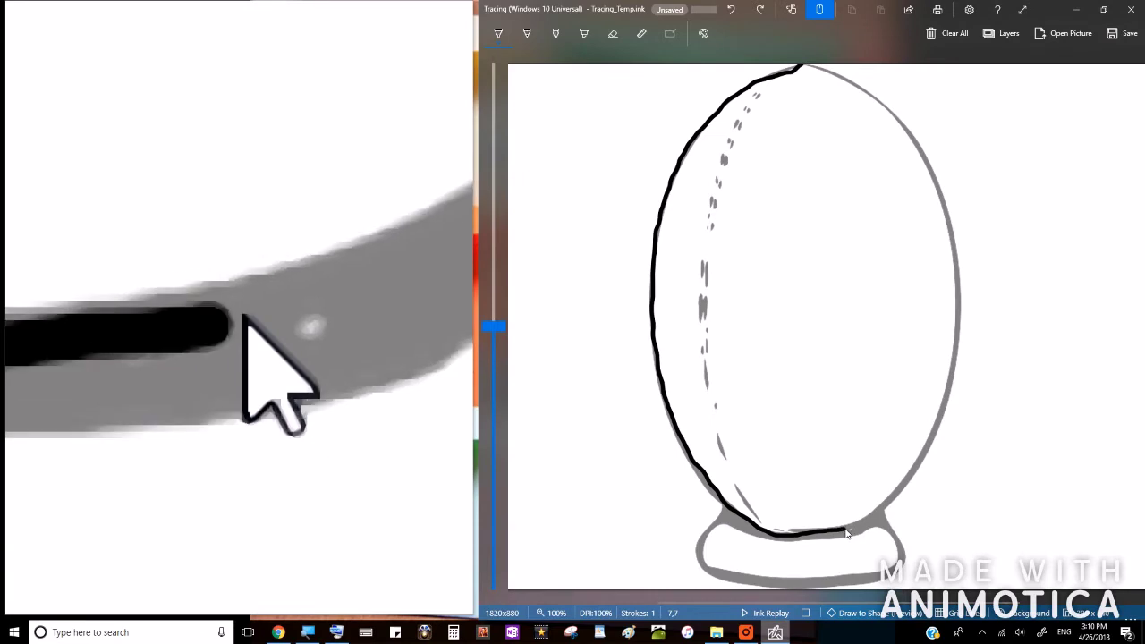
pyautogui.moveTo(853, 531)
pyautogui.mouseDown()
pyautogui.moveTo(932, 441)
pyautogui.moveTo(959, 315)
pyautogui.mouseUp()
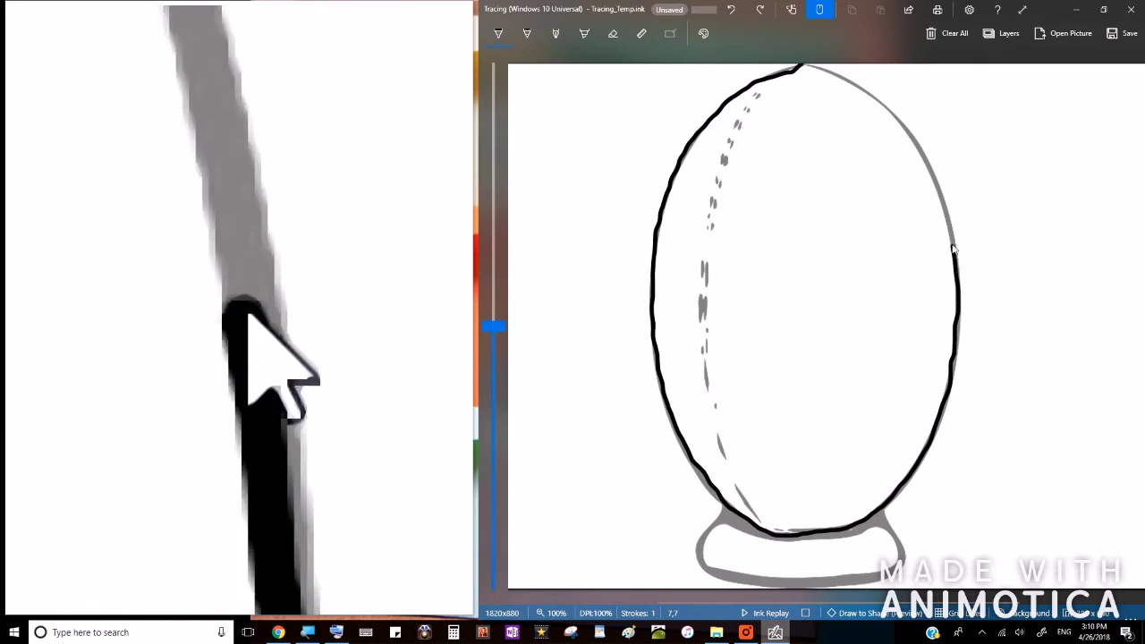
pyautogui.moveTo(941, 211)
pyautogui.mouseDown()
pyautogui.moveTo(896, 119)
pyautogui.moveTo(803, 68)
pyautogui.mouseUp()
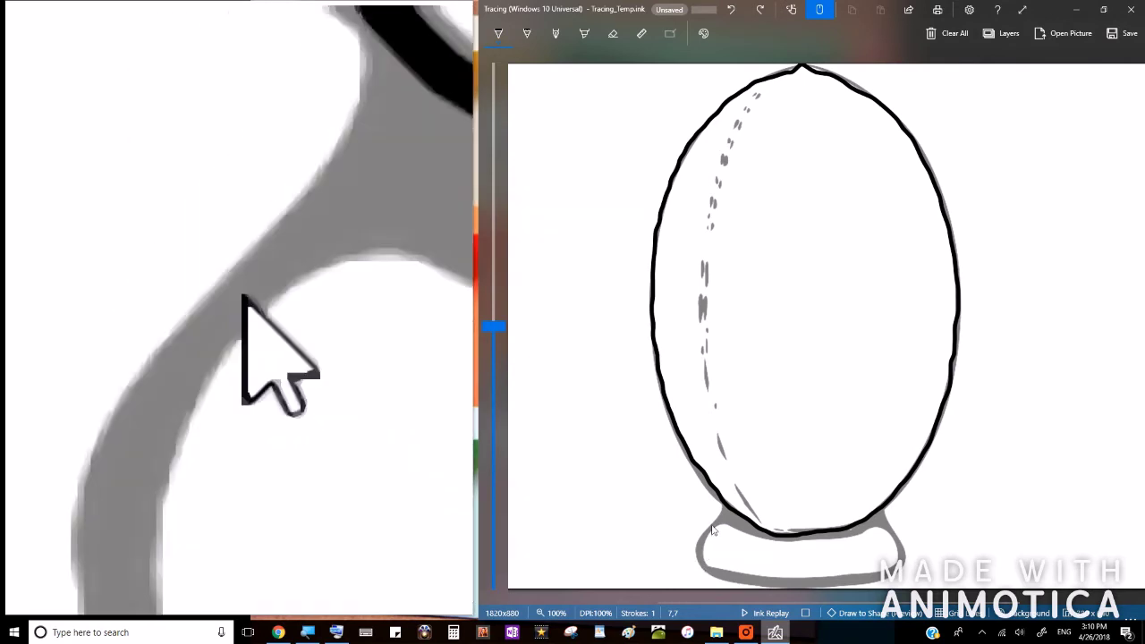
# Trace the outer and inner outlines of the base beneath the oval with the black pen
pyautogui.moveTo(723, 510)
pyautogui.mouseDown()
pyautogui.moveTo(699, 565)
pyautogui.moveTo(718, 582)
pyautogui.moveTo(787, 591)
pyautogui.moveTo(870, 587)
pyautogui.moveTo(908, 556)
pyautogui.moveTo(885, 509)
pyautogui.mouseUp()
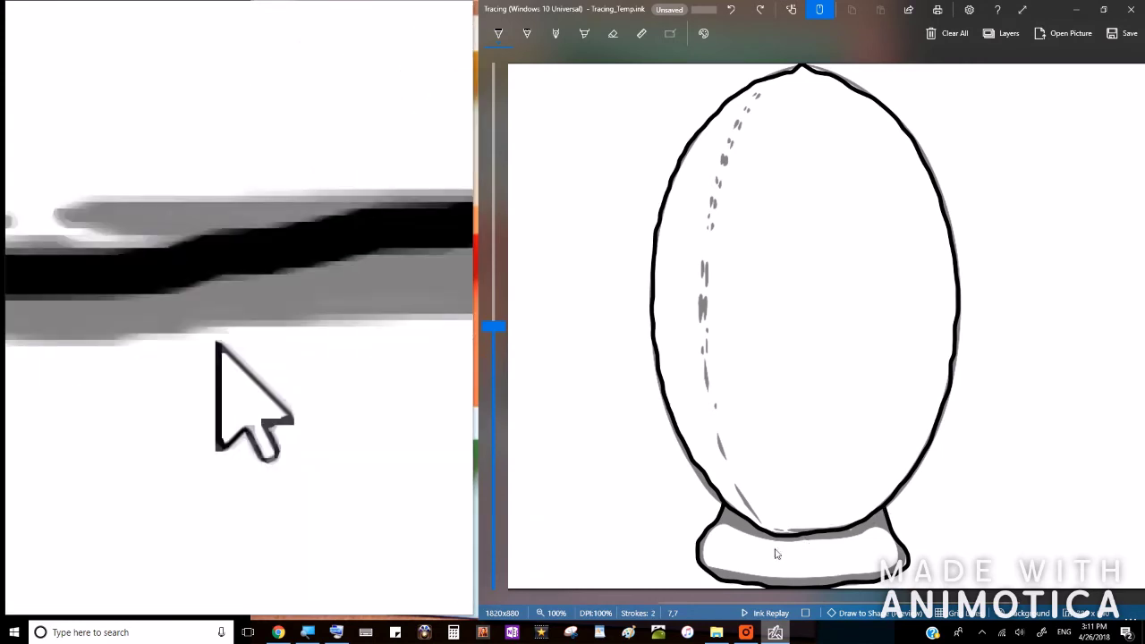
pyautogui.moveTo(722, 530)
pyautogui.mouseDown()
pyautogui.moveTo(773, 543)
pyautogui.moveTo(883, 534)
pyautogui.moveTo(904, 565)
pyautogui.moveTo(866, 579)
pyautogui.moveTo(750, 578)
pyautogui.moveTo(714, 569)
pyautogui.moveTo(708, 544)
pyautogui.mouseUp()
pyautogui.moveTo(713, 541); pyautogui.dragTo(725, 525)
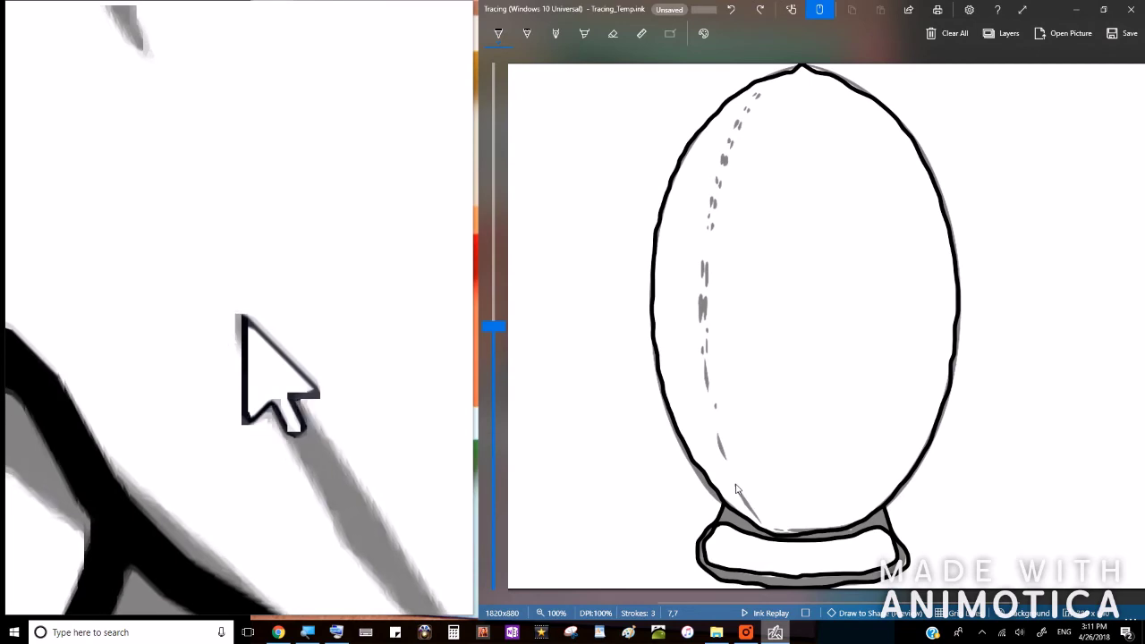
# Trace the short lines at the oval's bottom and the lower seam dashes up to just below the thick middle marks
pyautogui.moveTo(733, 484); pyautogui.dragTo(760, 527)
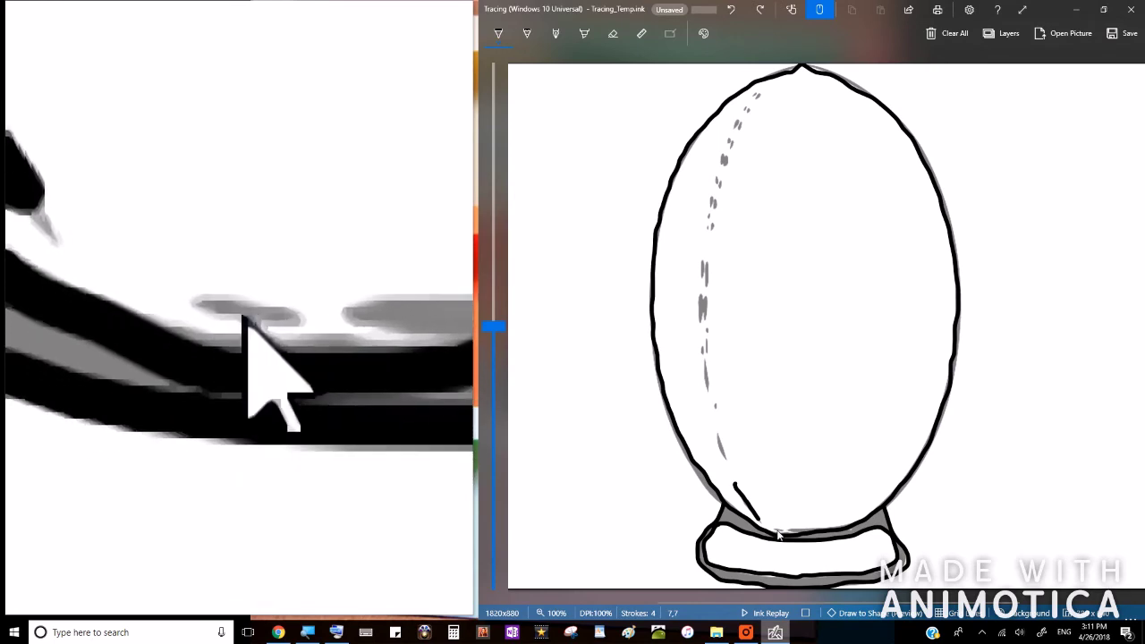
pyautogui.moveTo(776, 533); pyautogui.dragTo(819, 534)
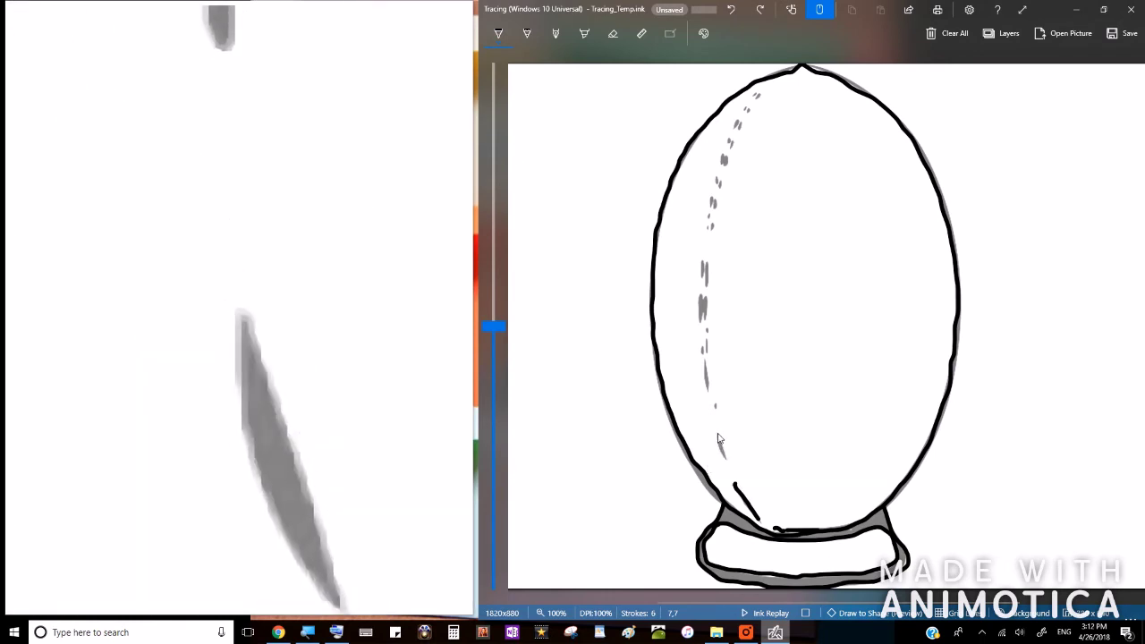
pyautogui.moveTo(720, 443); pyautogui.dragTo(728, 460)
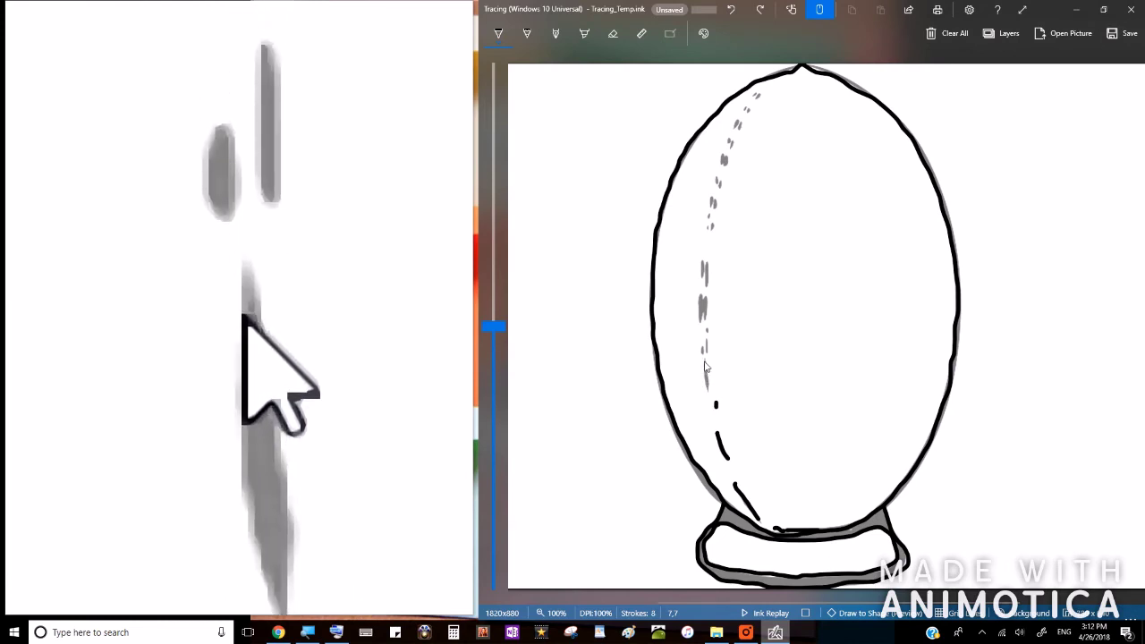
pyautogui.moveTo(704, 362); pyautogui.dragTo(708, 389)
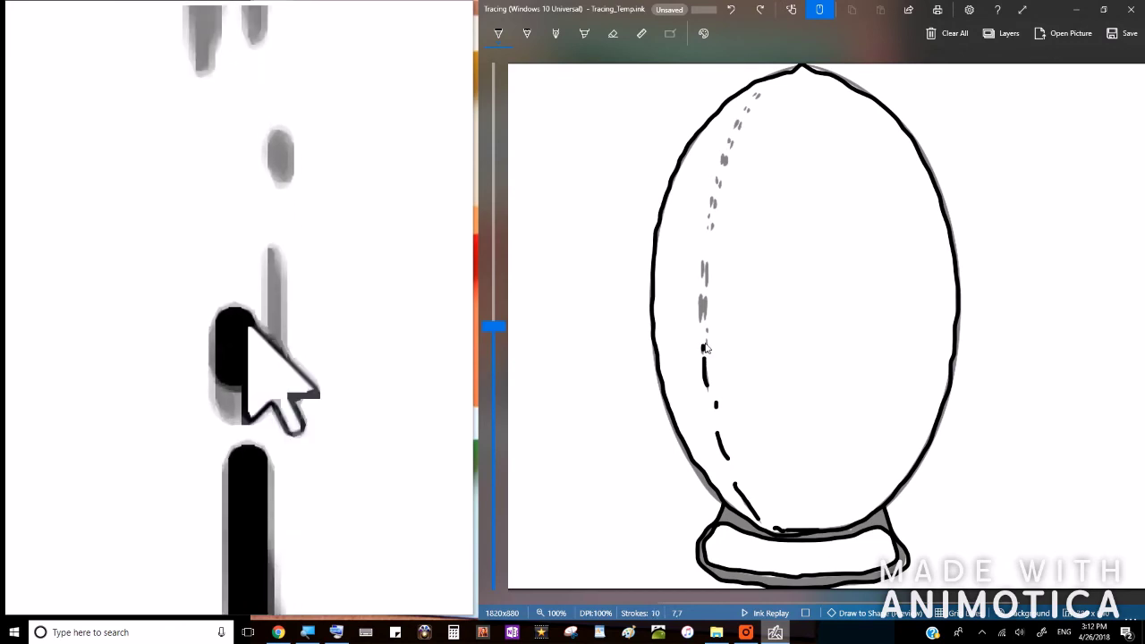
pyautogui.moveTo(706, 349); pyautogui.dragTo(707, 358)
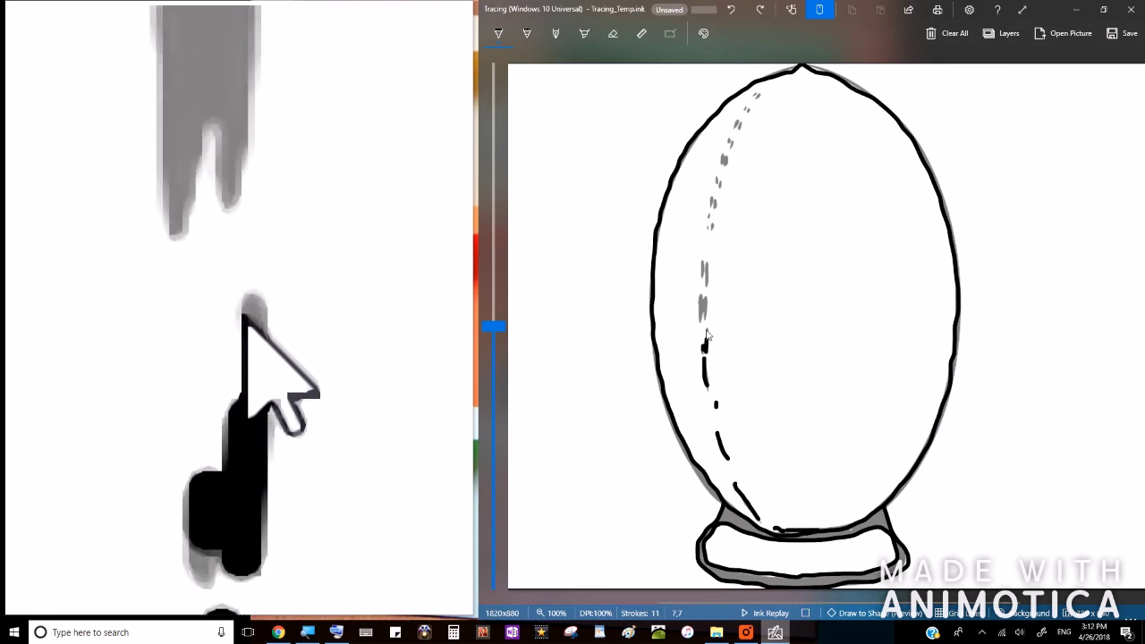
pyautogui.click(706, 333)
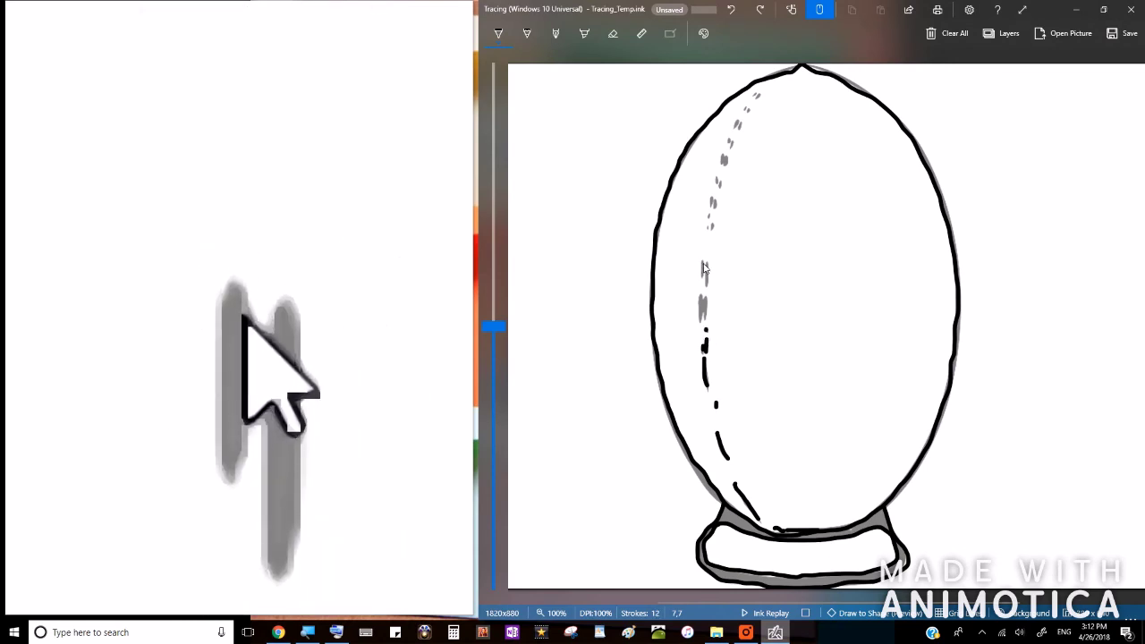
# Trace the thick middle seam marks and the paired short dashes above them along the oval's left seam
pyautogui.moveTo(703, 280)
pyautogui.mouseDown()
pyautogui.moveTo(706, 266)
pyautogui.moveTo(705, 291)
pyautogui.mouseUp()
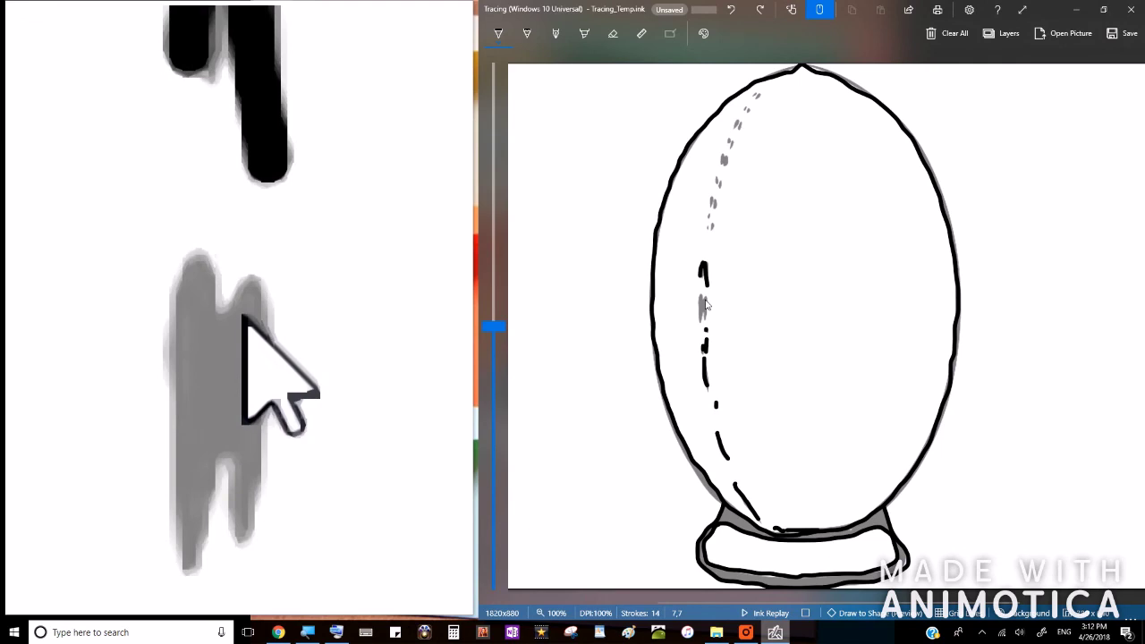
pyautogui.moveTo(703, 302); pyautogui.dragTo(703, 324)
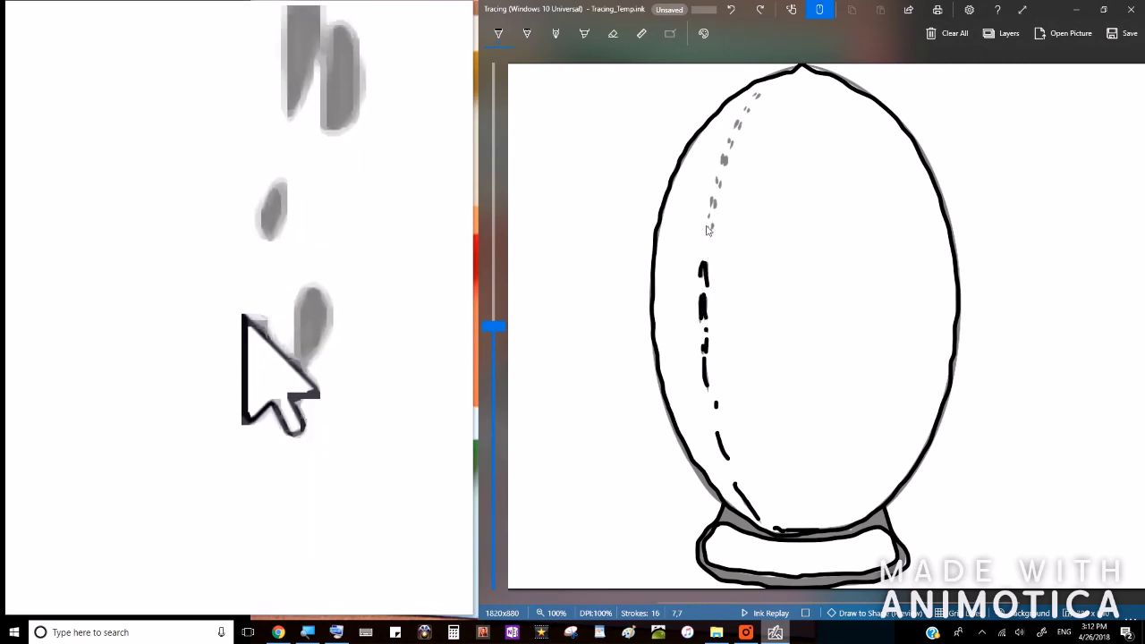
pyautogui.moveTo(710, 229); pyautogui.dragTo(713, 230)
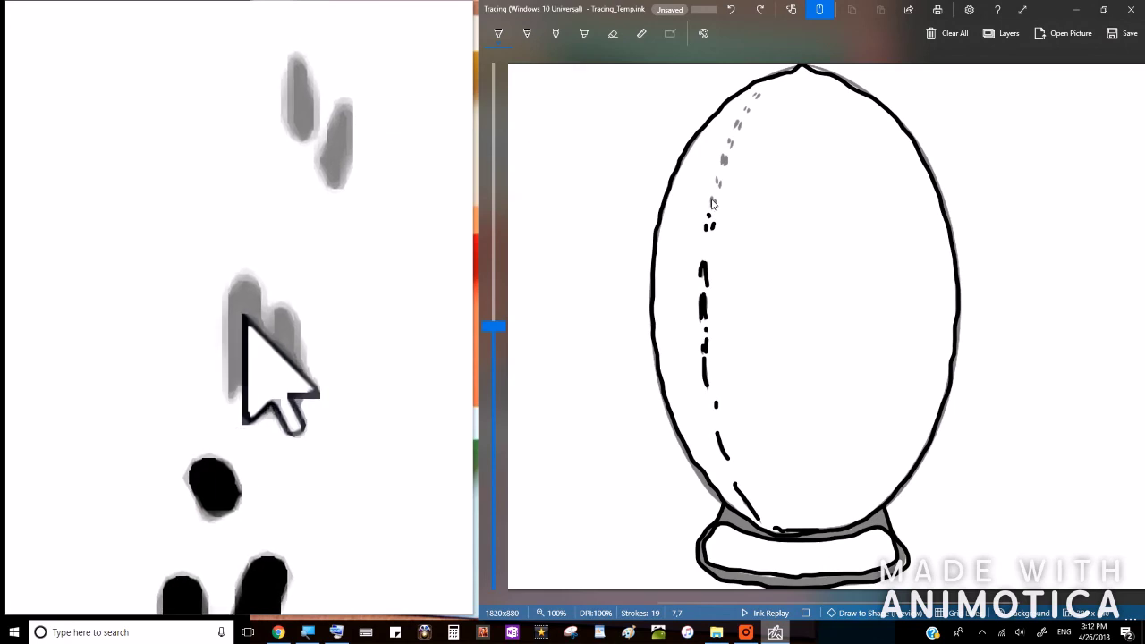
pyautogui.moveTo(712, 203); pyautogui.dragTo(714, 202)
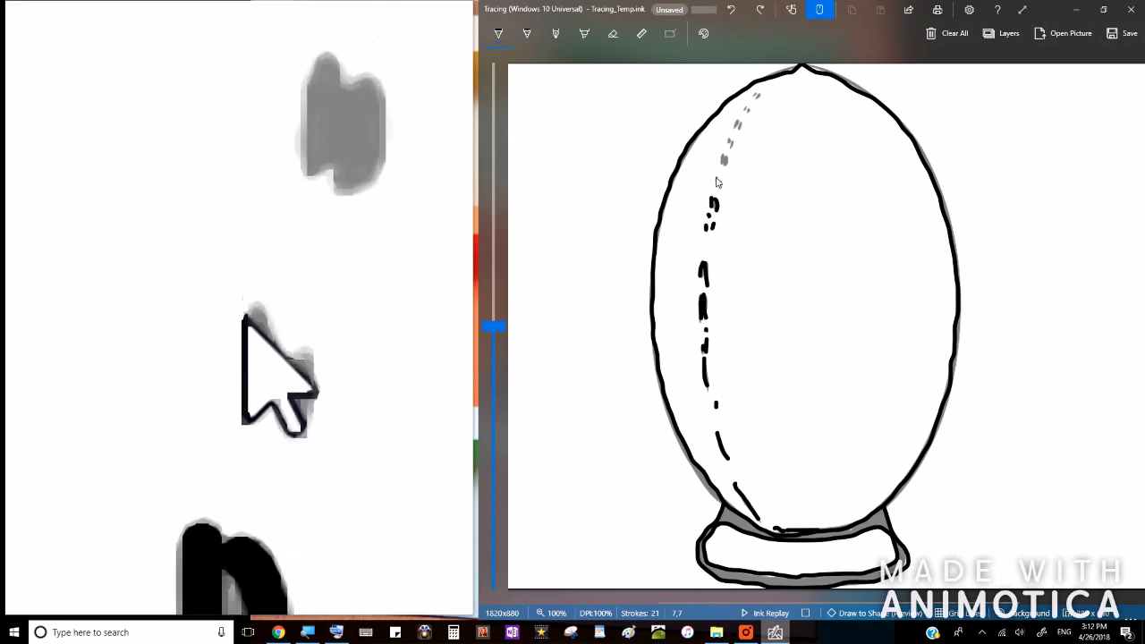
pyautogui.moveTo(715, 181); pyautogui.dragTo(717, 184)
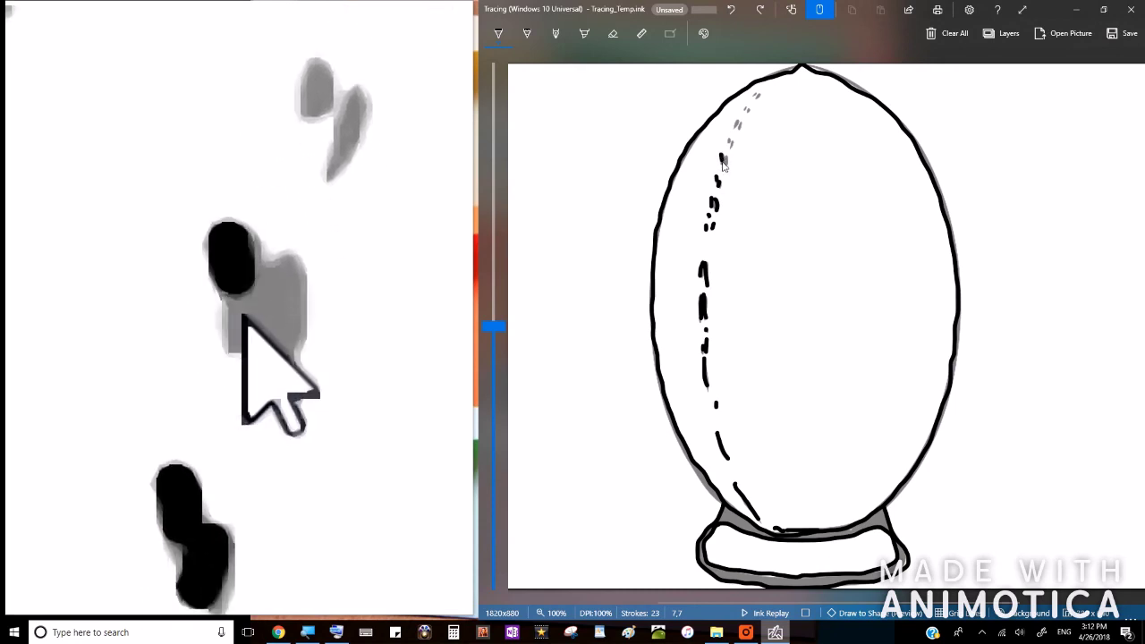
pyautogui.moveTo(728, 159); pyautogui.dragTo(732, 149)
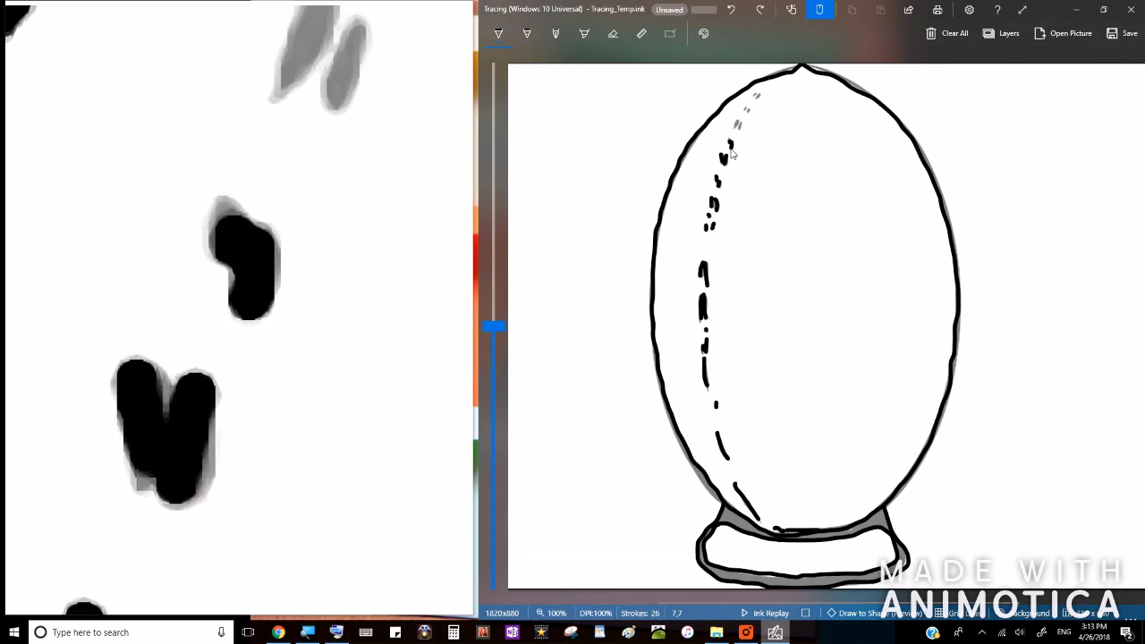
# Trace the last three pairs of small seam marks near the top of the oval with the black pen
pyautogui.click(738, 125)
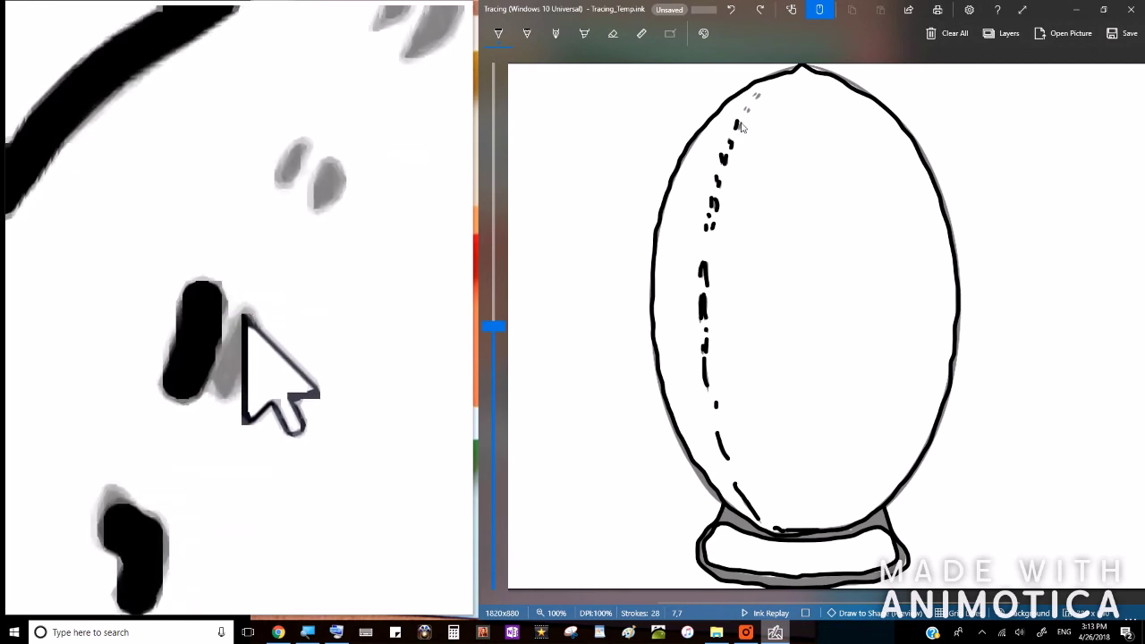
pyautogui.click(739, 124)
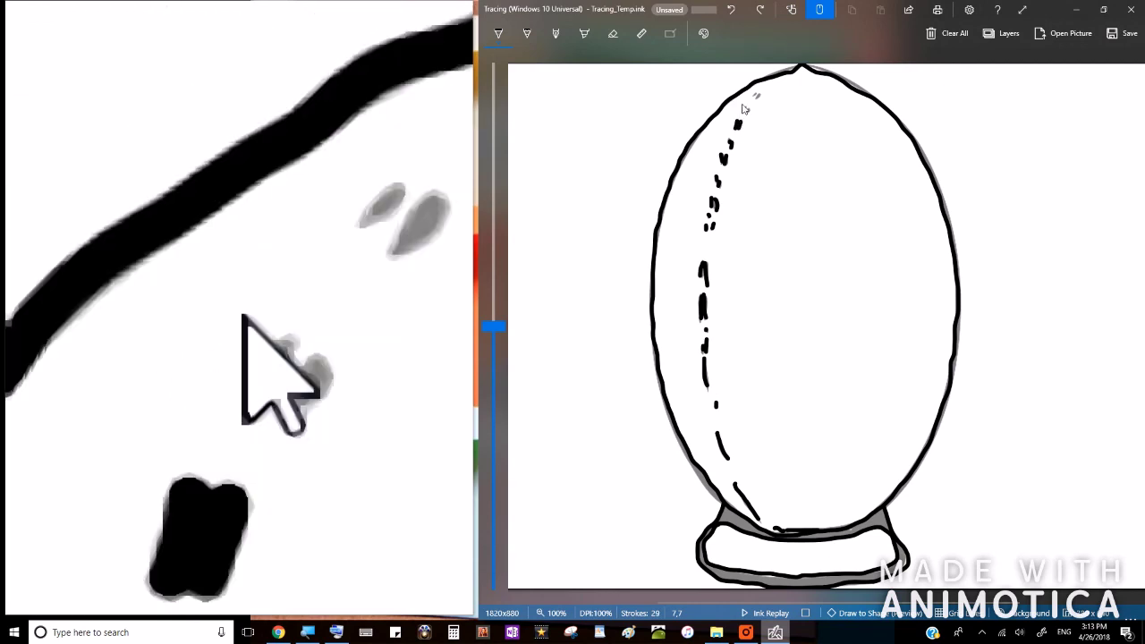
pyautogui.click(746, 111)
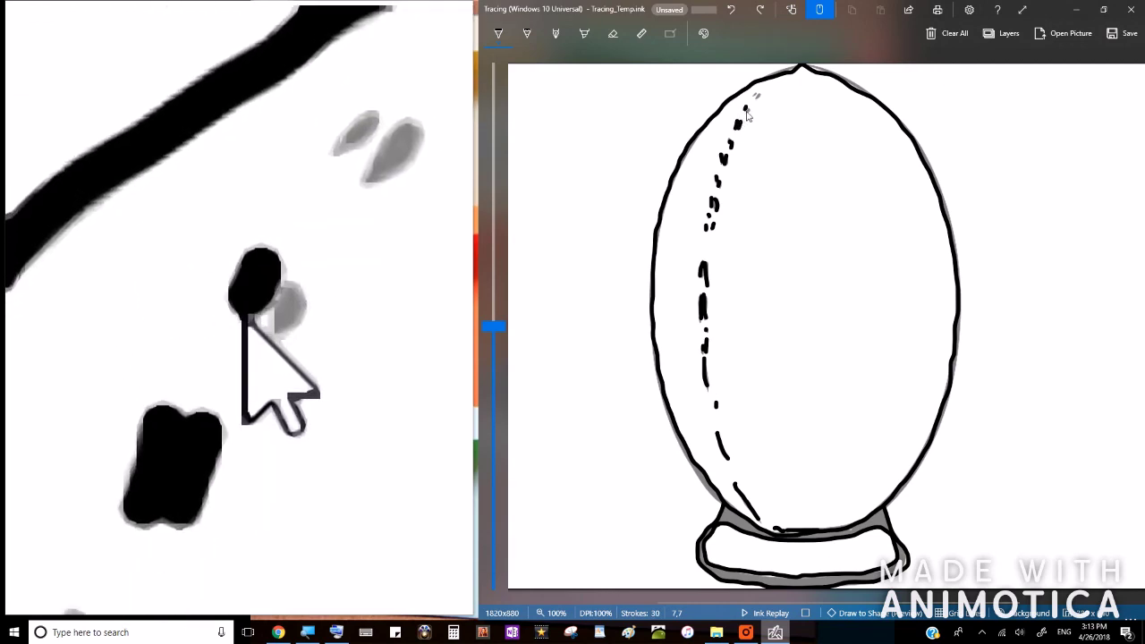
pyautogui.click(749, 114)
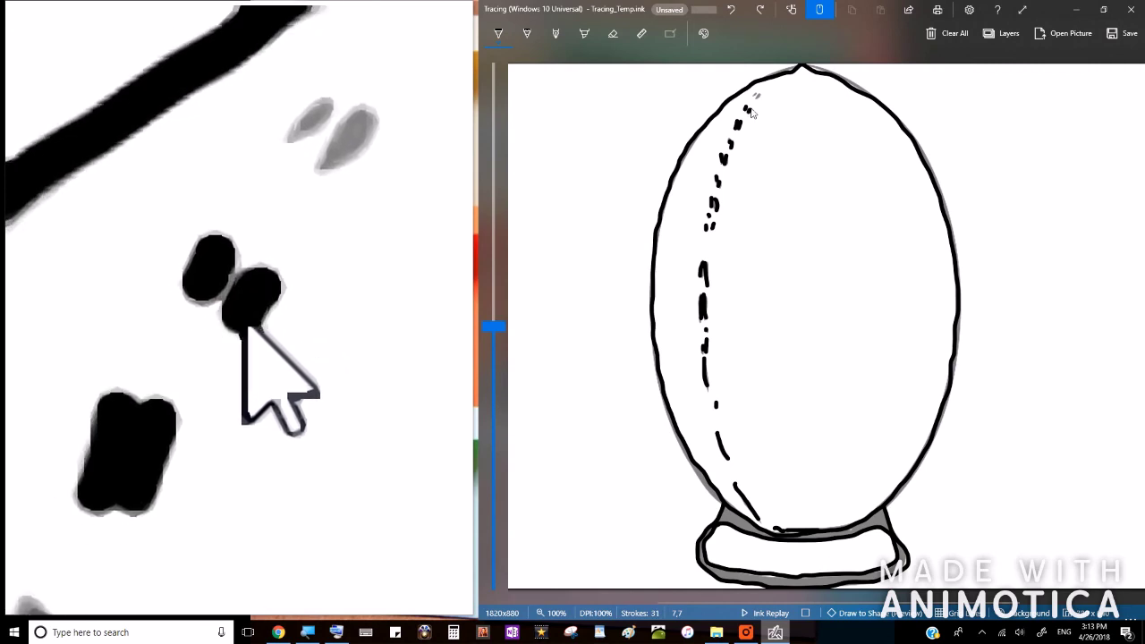
pyautogui.click(756, 98)
pyautogui.click(755, 97)
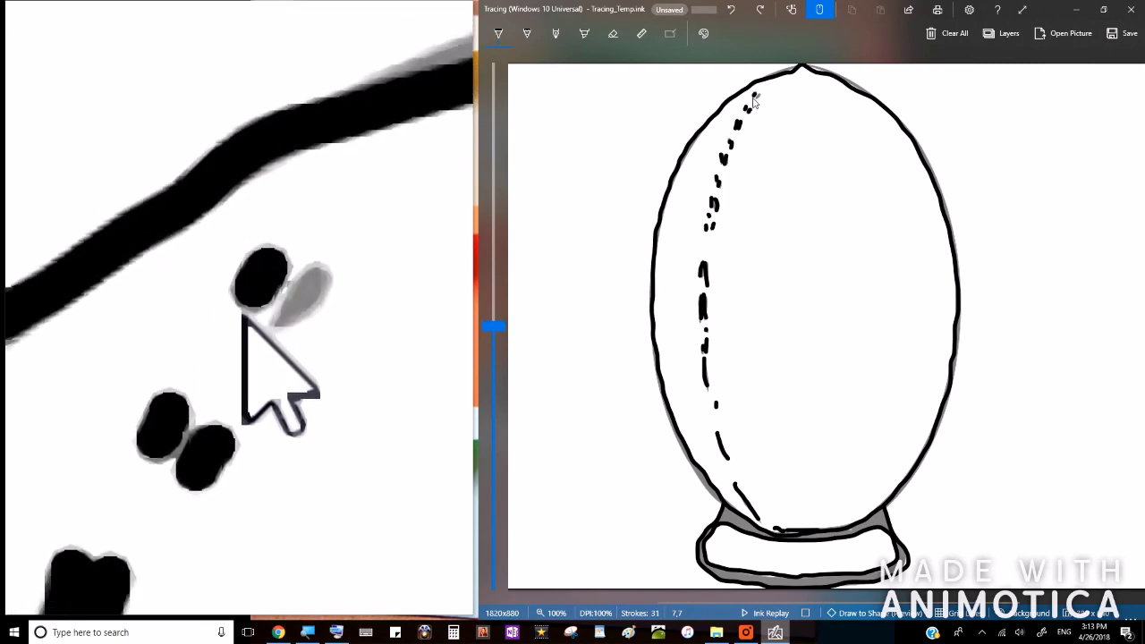
pyautogui.click(757, 97)
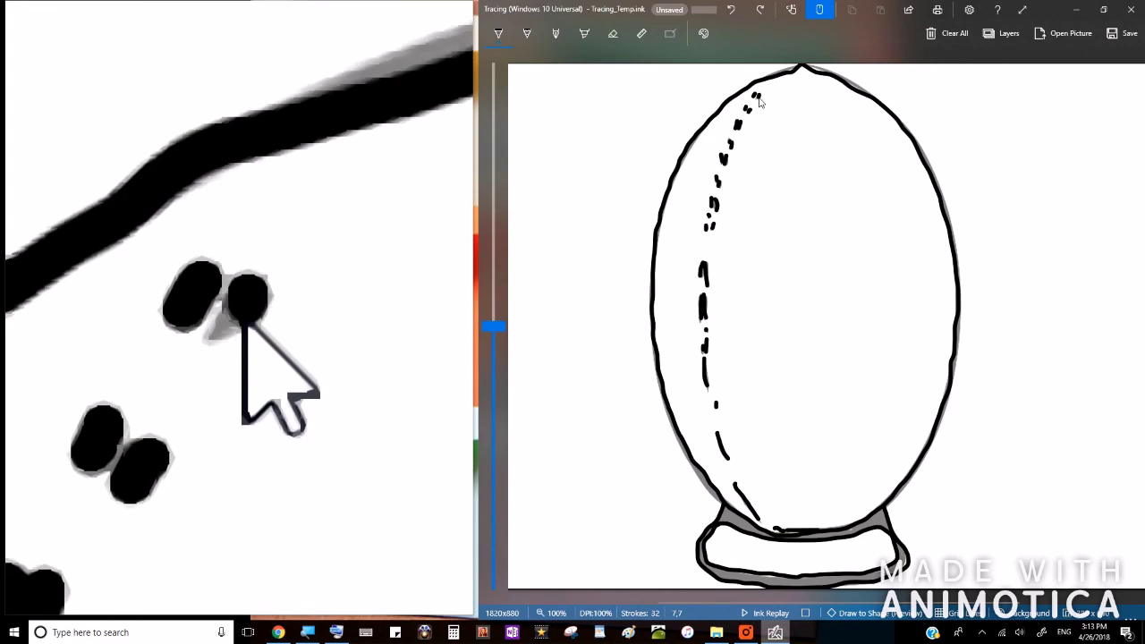